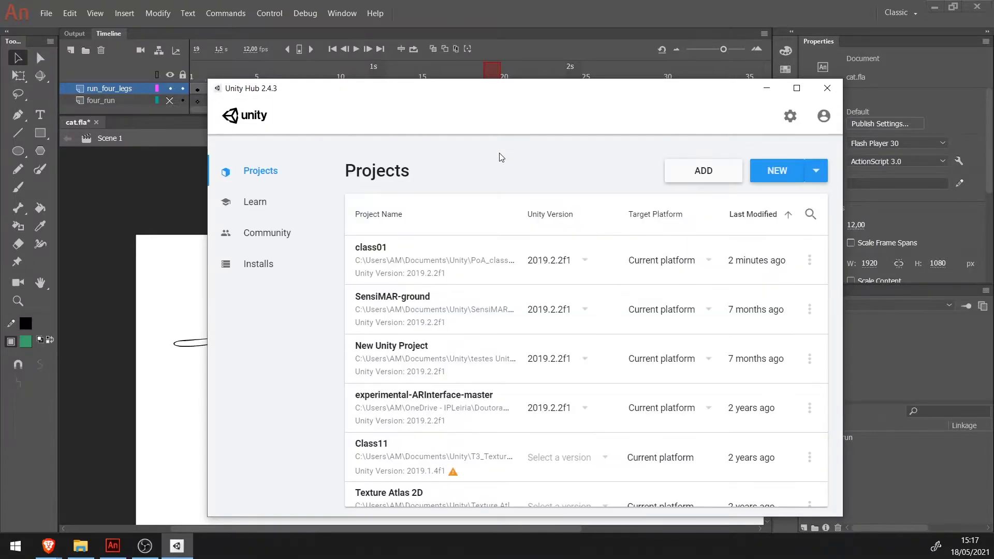
# Bring Animate forward and preview the run_four_legs poses around frames 19–20.
pyautogui.hotkey('alt', 'Tab')
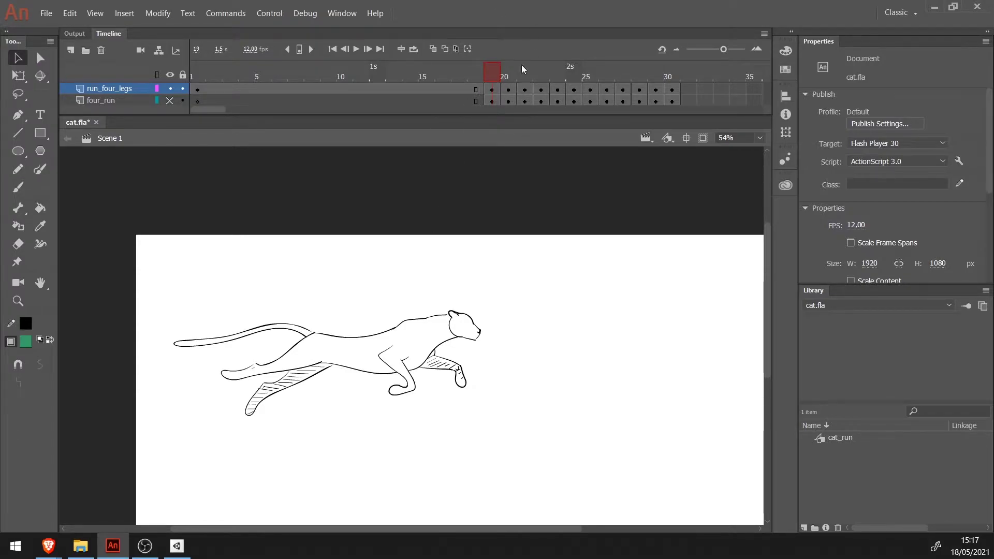
pyautogui.moveTo(494, 81)
pyautogui.mouseDown()
pyautogui.moveTo(503, 81)
pyautogui.moveTo(490, 81)
pyautogui.mouseUp()
pyautogui.moveTo(489, 70)
pyautogui.mouseDown()
pyautogui.moveTo(579, 68)
pyautogui.moveTo(509, 93)
pyautogui.mouseUp()
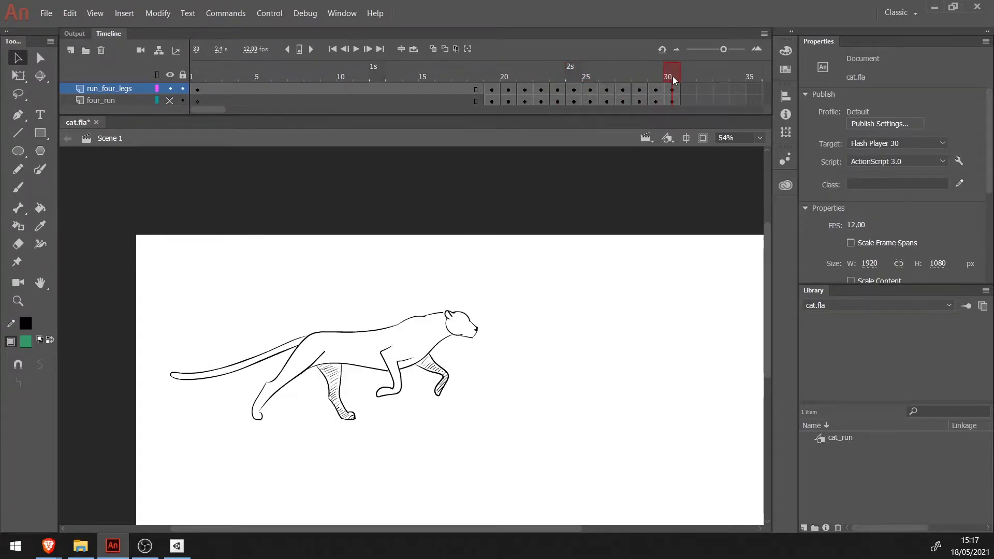
pyautogui.press('Return')
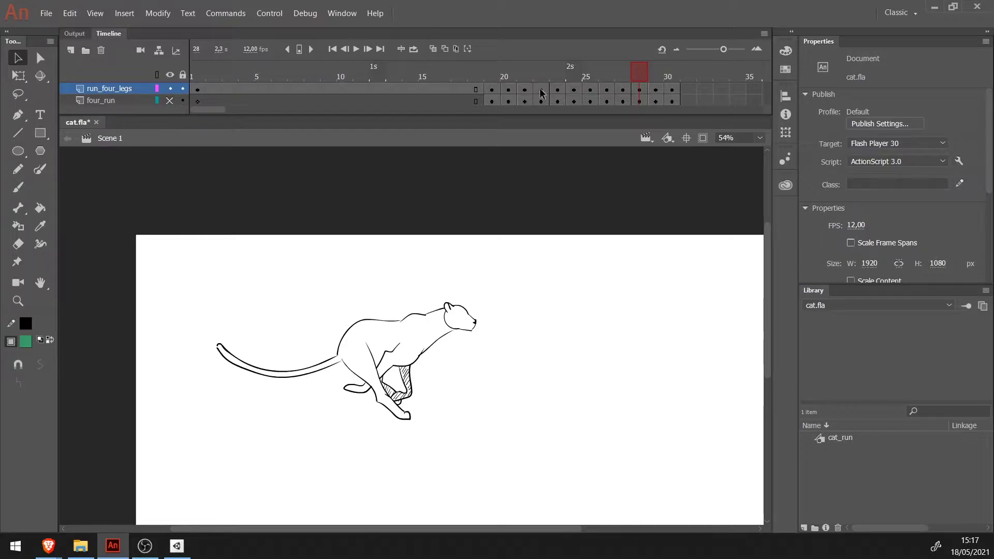
pyautogui.click(492, 90)
pyautogui.press('.')
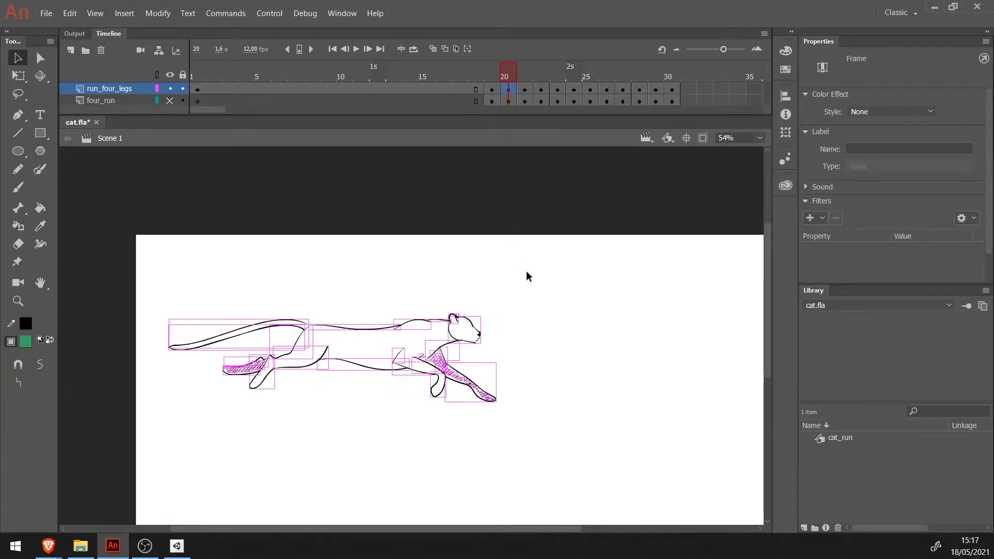
pyautogui.click(526, 271)
# Copy frames 19–30 of run_four_legs and start a new symbol from the Insert menu.
pyautogui.click(501, 88)
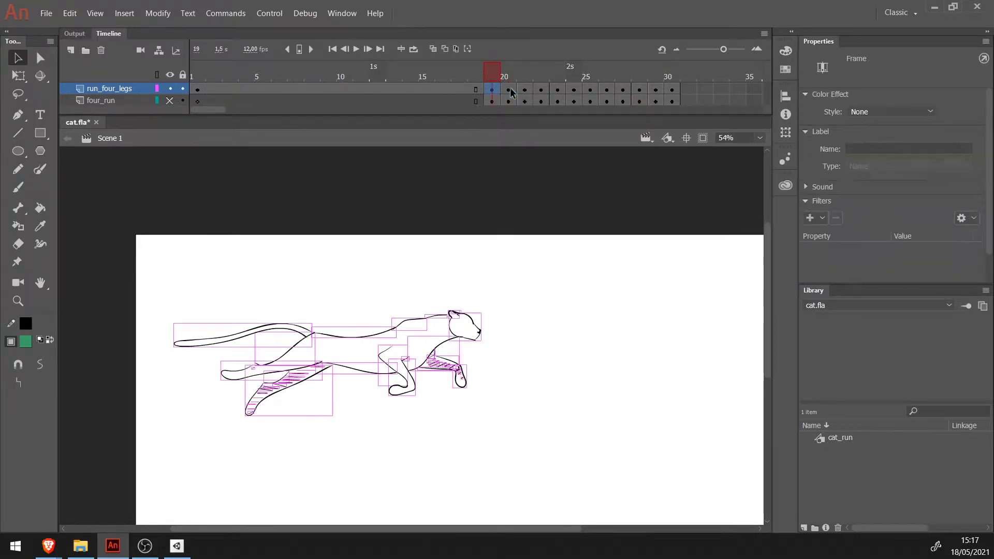
pyautogui.keyDown('shift'); pyautogui.click(670, 91); pyautogui.keyUp('shift')
pyautogui.rightClick(602, 91)
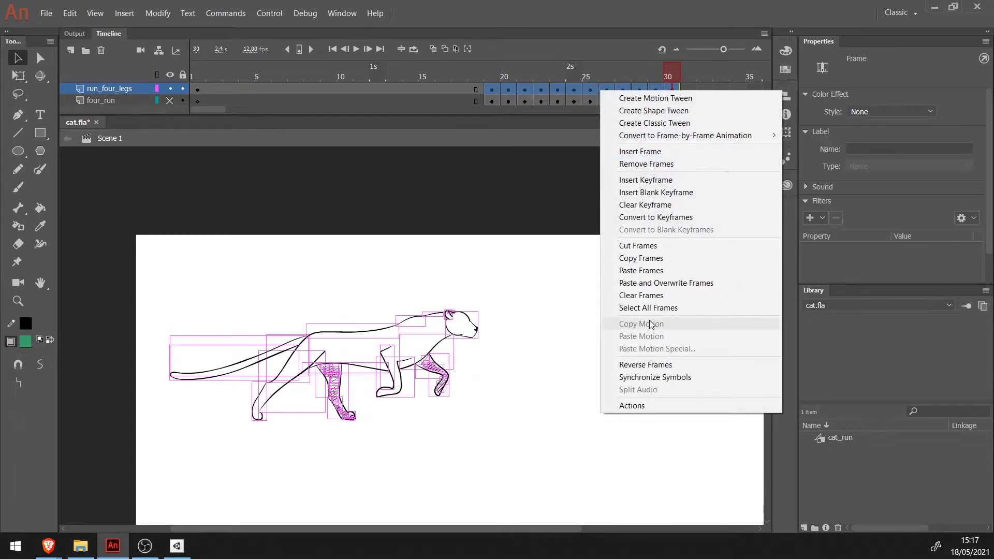
pyautogui.click(641, 258)
pyautogui.click(573, 377)
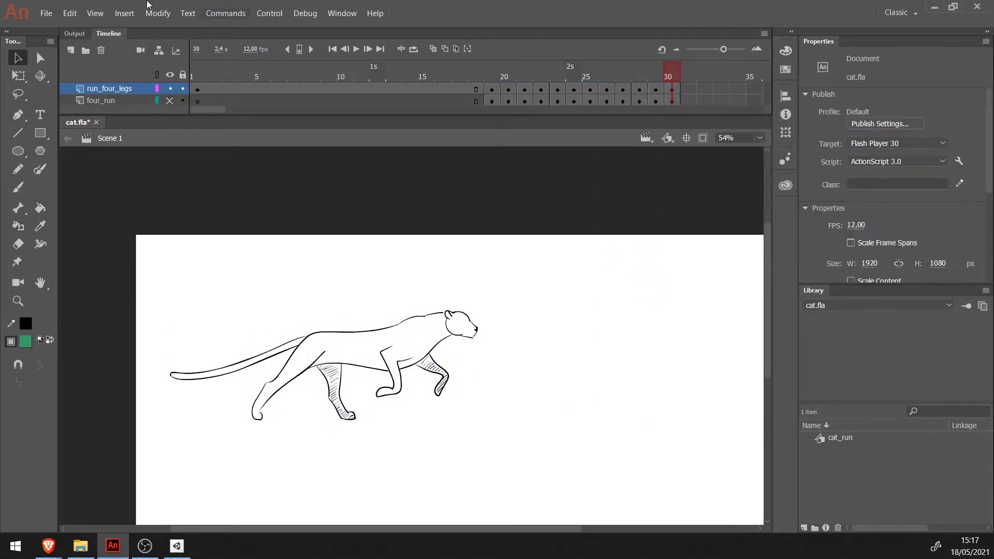
pyautogui.click(124, 14)
pyautogui.click(150, 27)
# Create wild_cat, paste the copied run frames into frame 1, and zoom out to 50%.
pyautogui.click(760, 86)
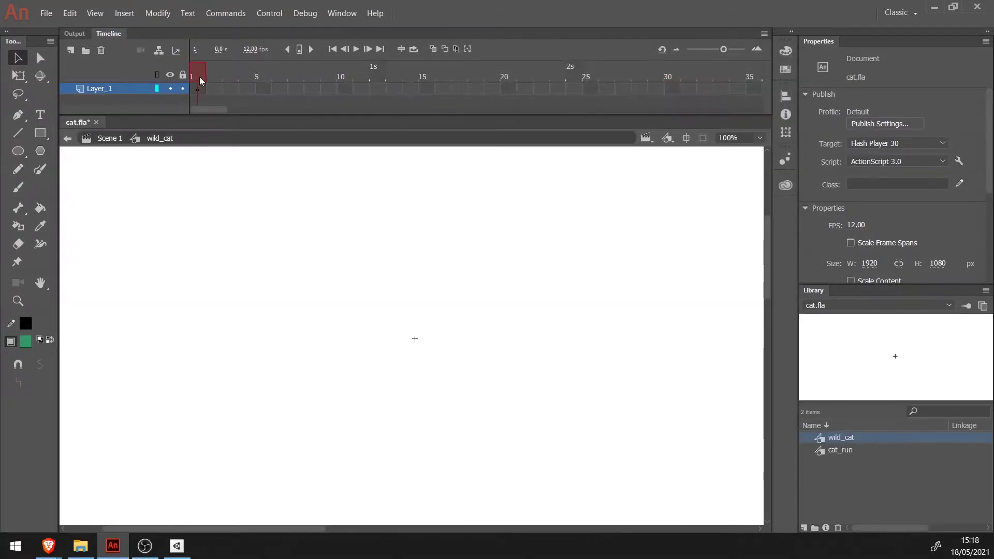
pyautogui.rightClick(201, 90)
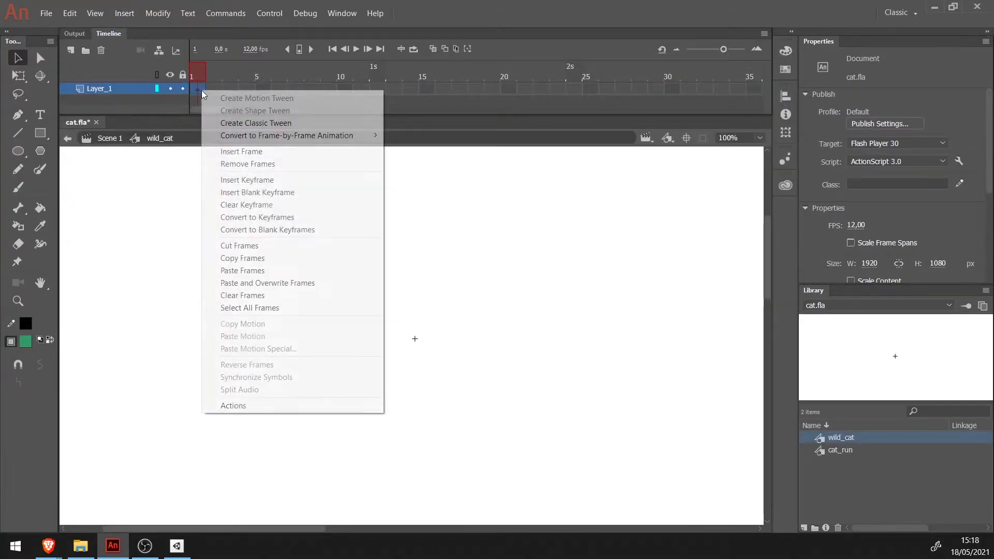
pyautogui.click(248, 270)
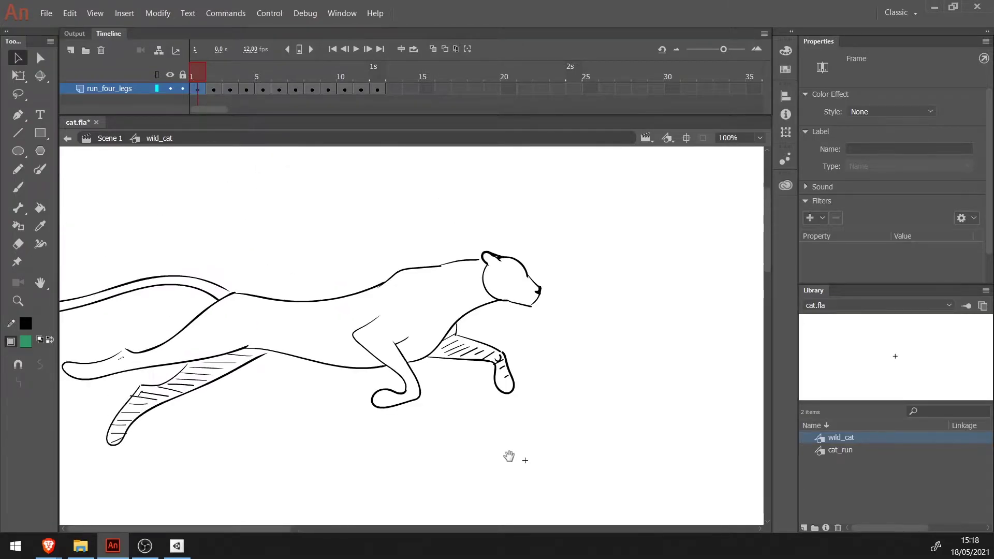
pyautogui.moveTo(400, 297); pyautogui.dragTo(484, 401)
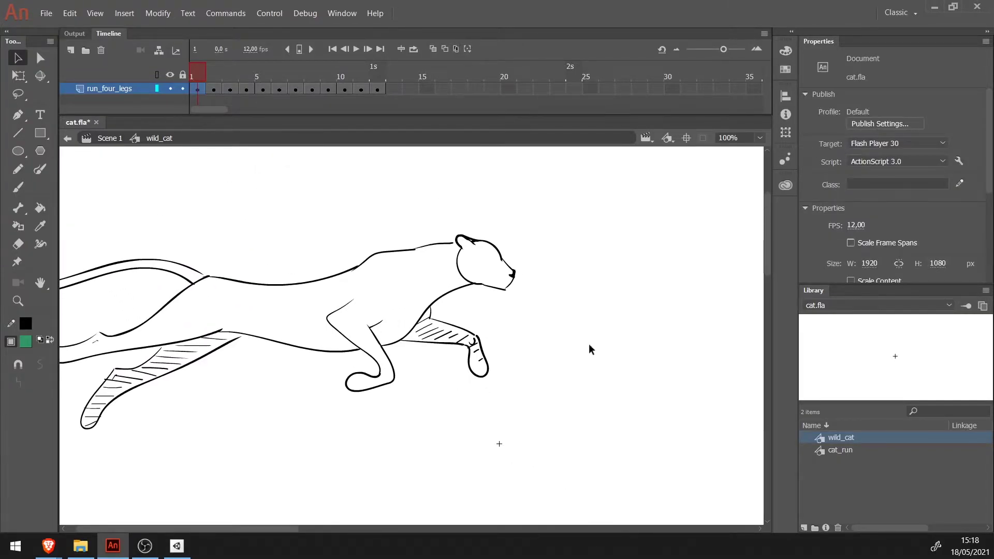
pyautogui.hotkey('ctrl', '-')
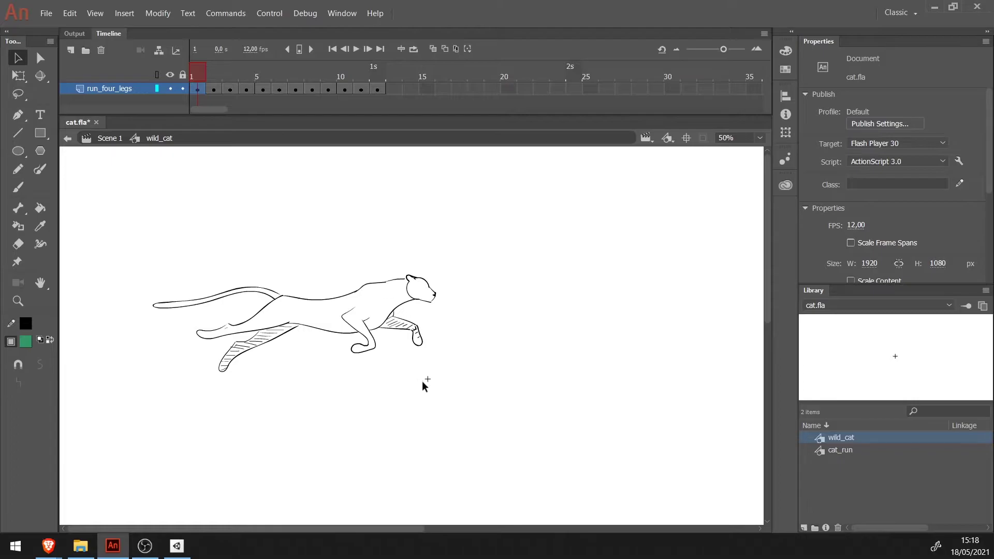
pyautogui.click(197, 88)
pyautogui.click(378, 88)
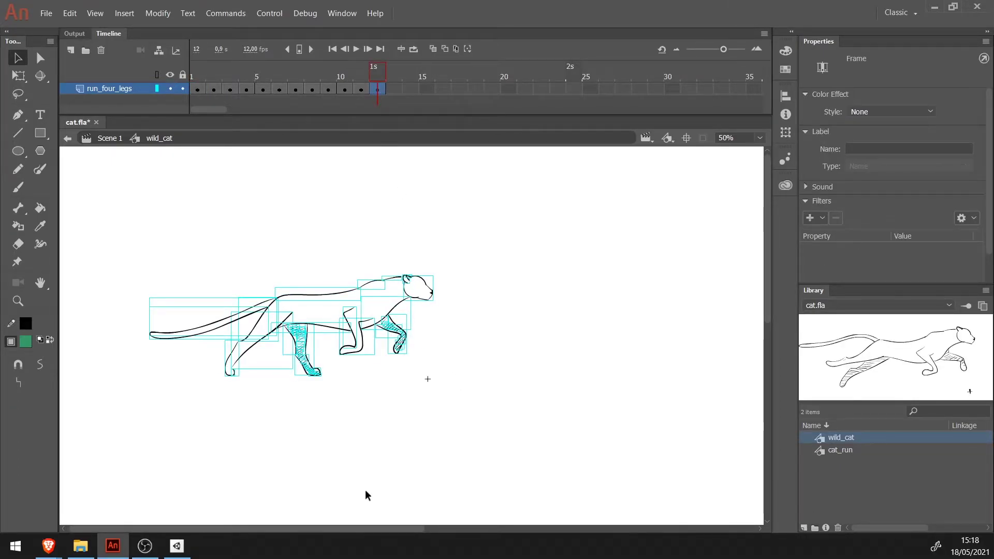
pyautogui.click(478, 231)
pyautogui.click(198, 72)
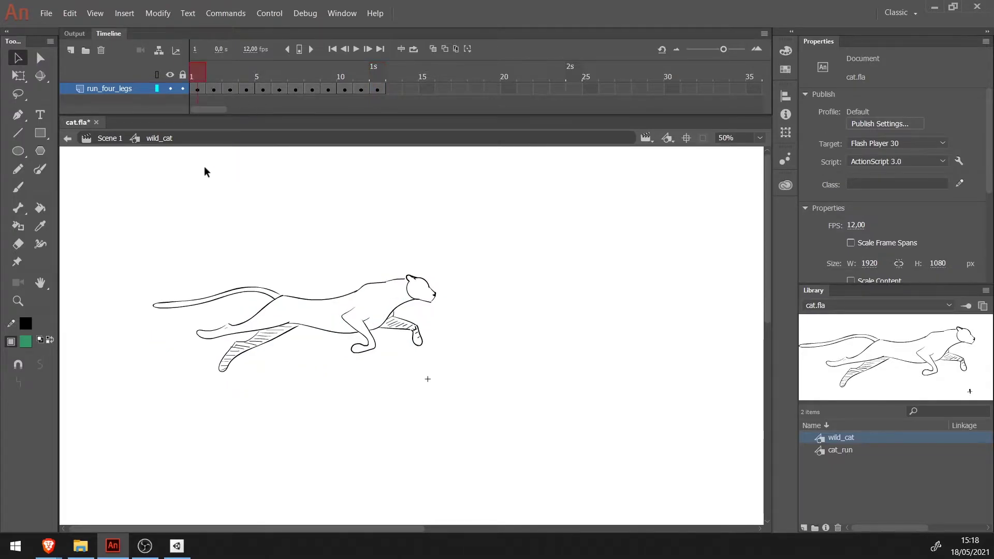
pyautogui.click(199, 90)
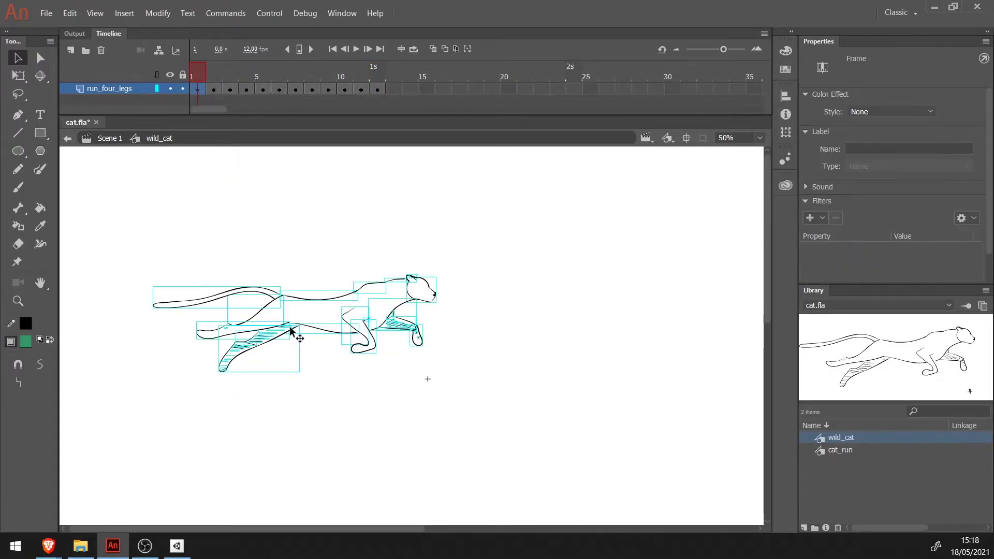
pyautogui.moveTo(293, 333); pyautogui.dragTo(354, 384)
pyautogui.click(214, 72)
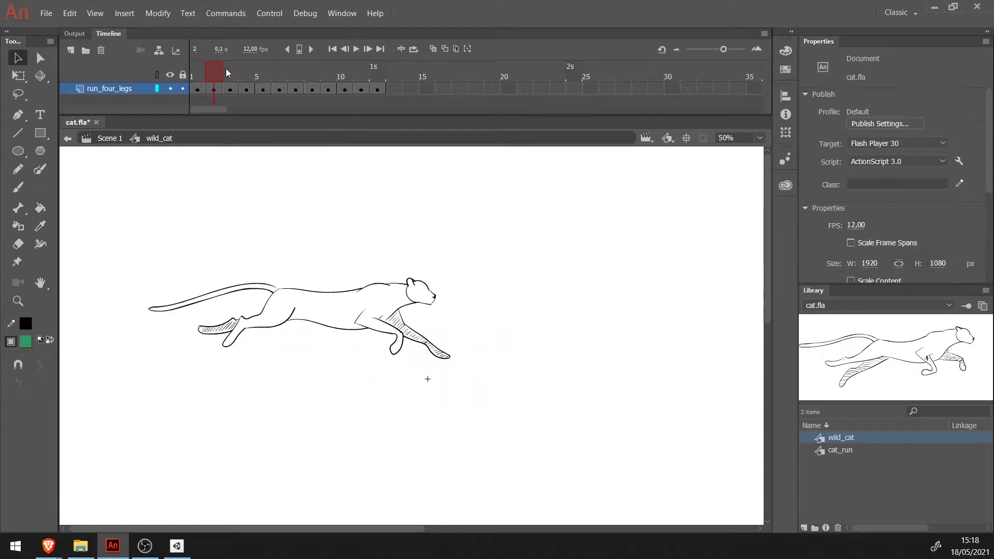
pyautogui.moveTo(226, 72)
pyautogui.mouseDown()
pyautogui.moveTo(328, 73)
pyautogui.moveTo(186, 66)
pyautogui.mouseUp()
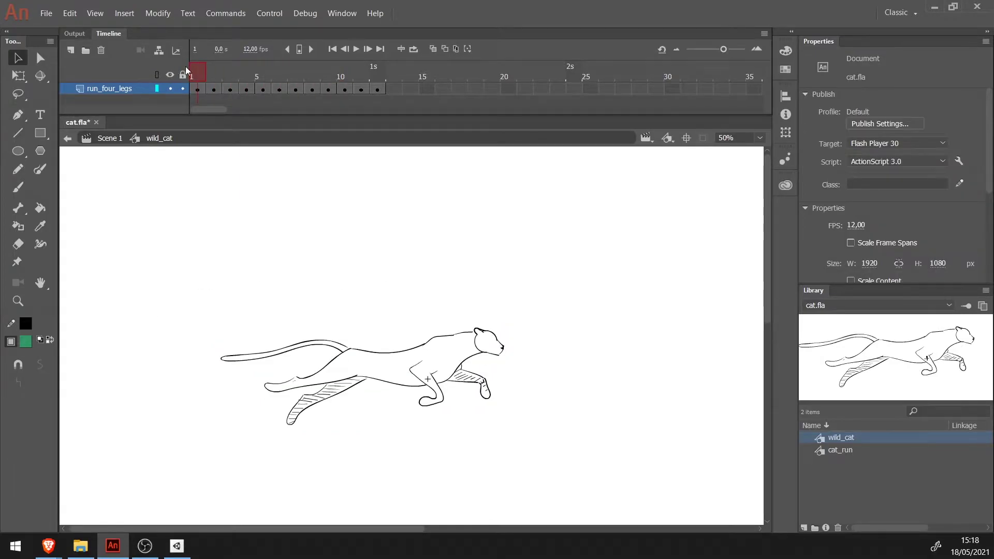
pyautogui.click(225, 83)
pyautogui.click(213, 70)
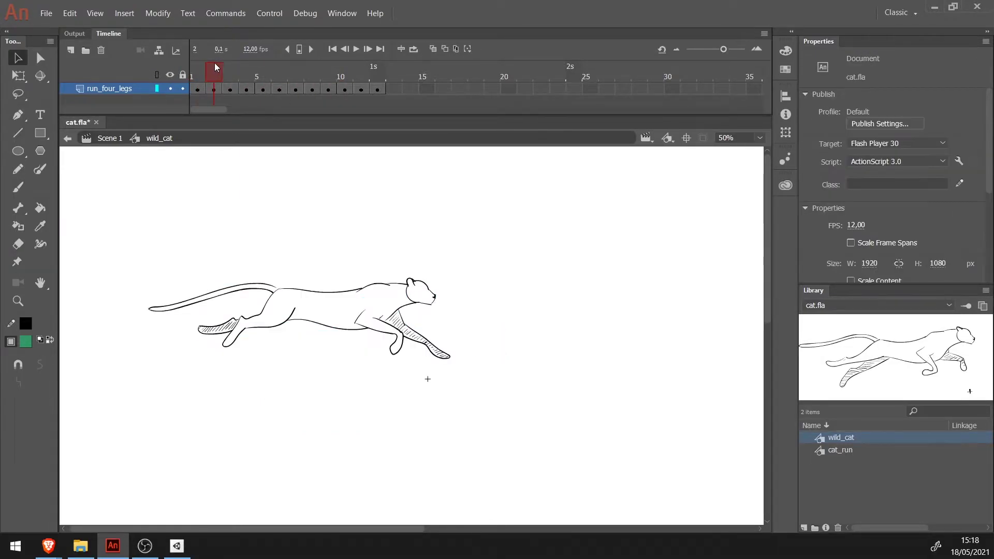
pyautogui.press(',')
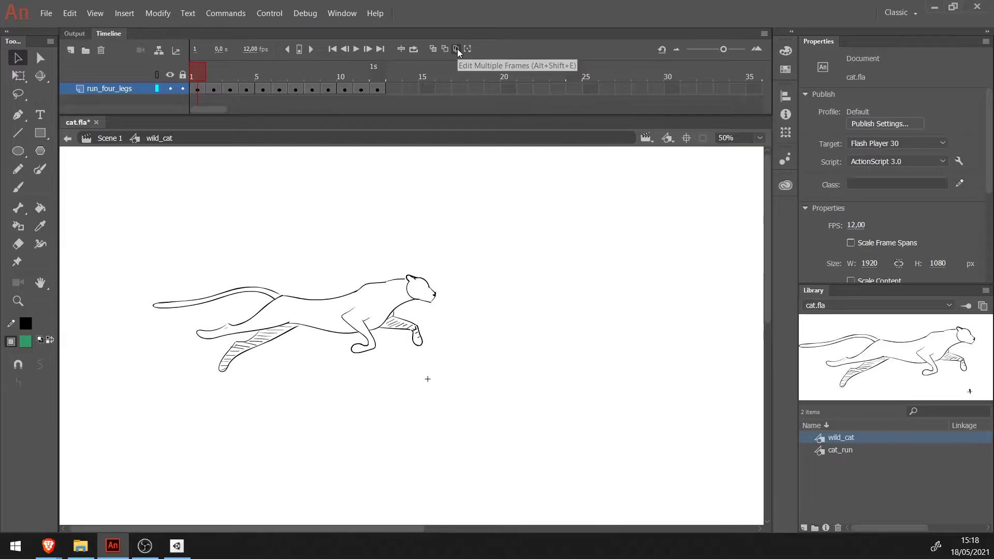
# Using Edit Multiple Frames over frames 1–12, move every cat pose right and down, then play back.
pyautogui.click(457, 49)
pyautogui.moveTo(240, 70); pyautogui.dragTo(389, 76)
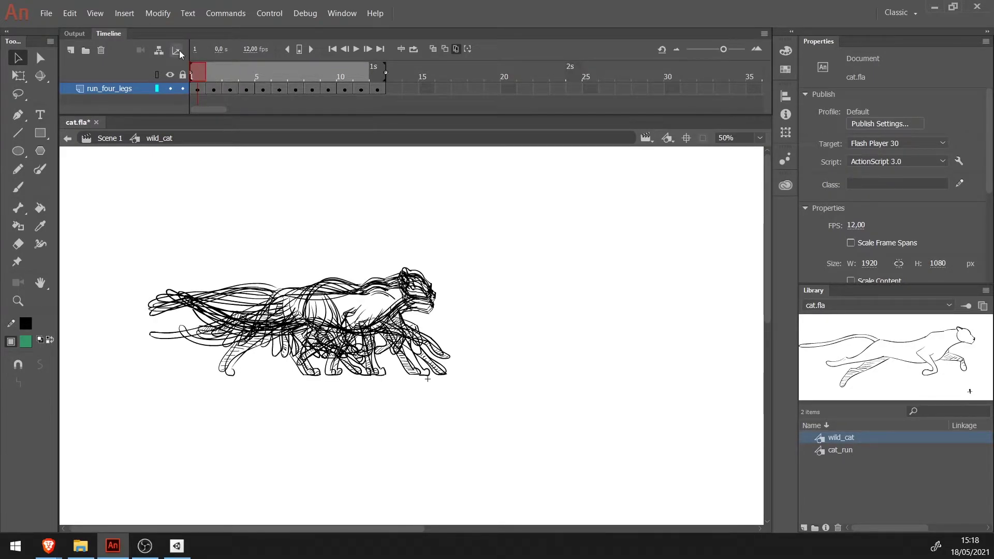
pyautogui.click(109, 88)
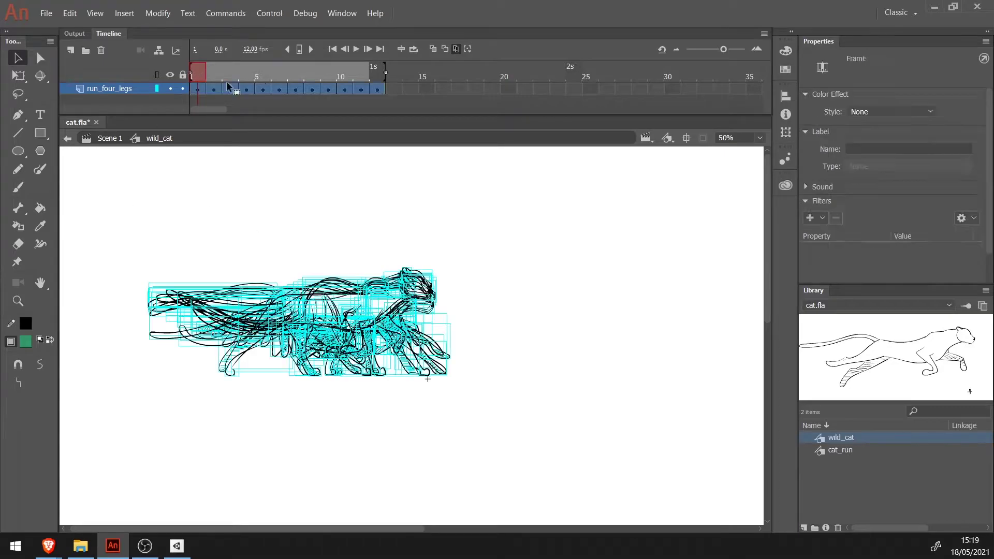
pyautogui.moveTo(350, 291); pyautogui.dragTo(398, 316)
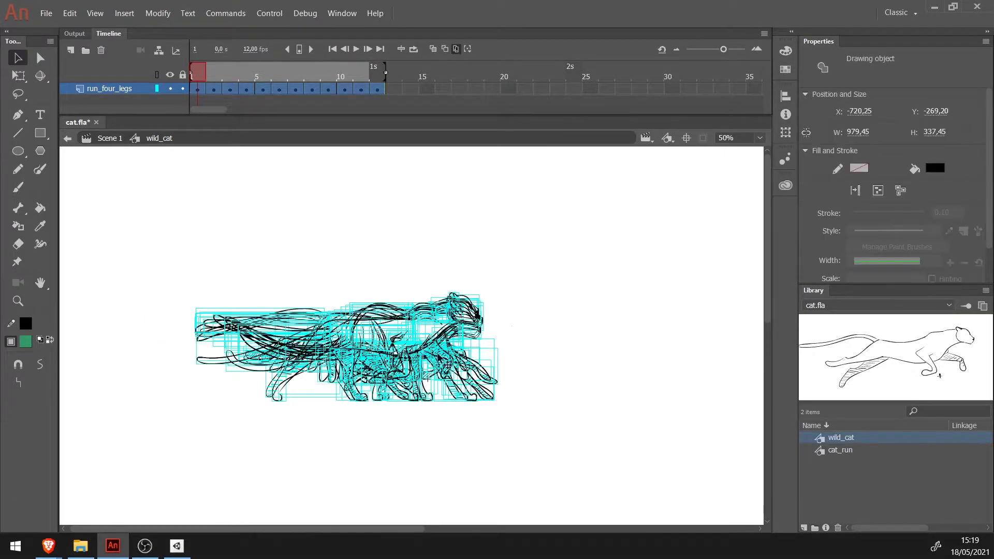
pyautogui.click(371, 176)
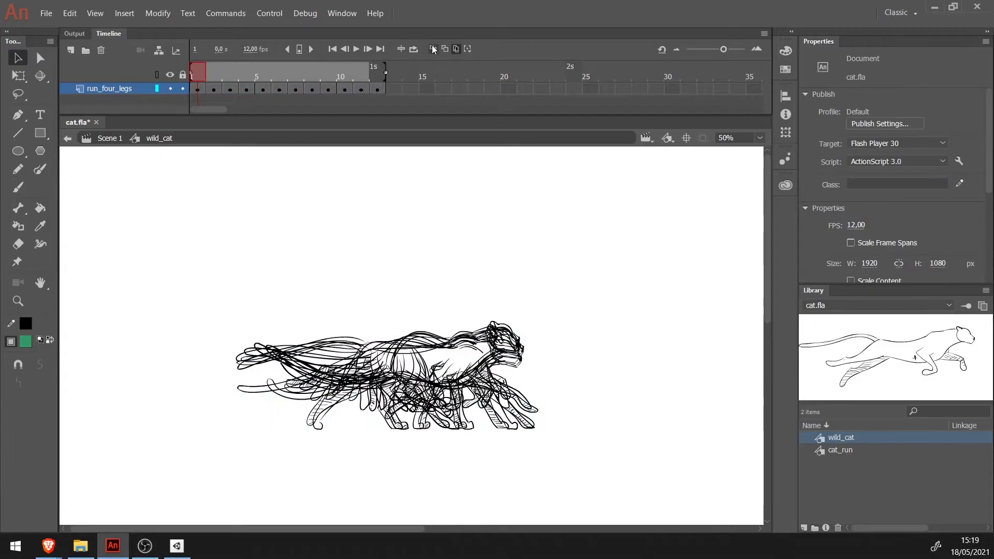
pyautogui.click(456, 49)
pyautogui.press('Return')
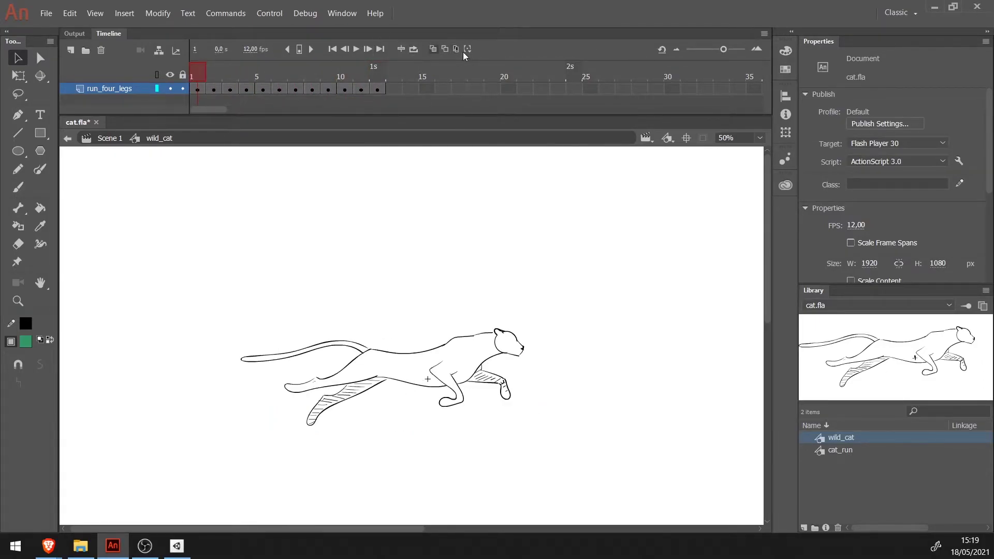
# Play wild_cat through frame 12, select cat_run in the Library, and return to Scene 1.
pyautogui.click(356, 51)
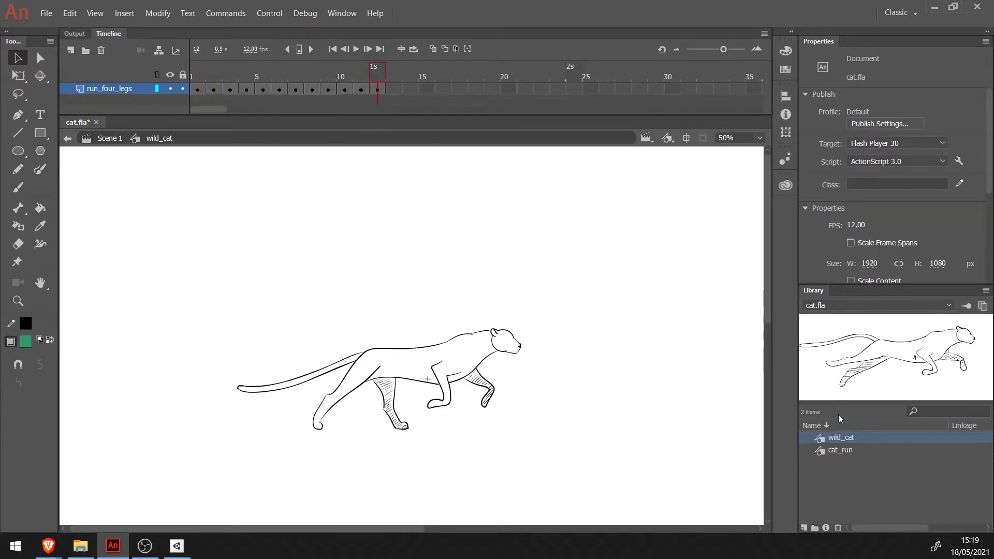
pyautogui.click(835, 440)
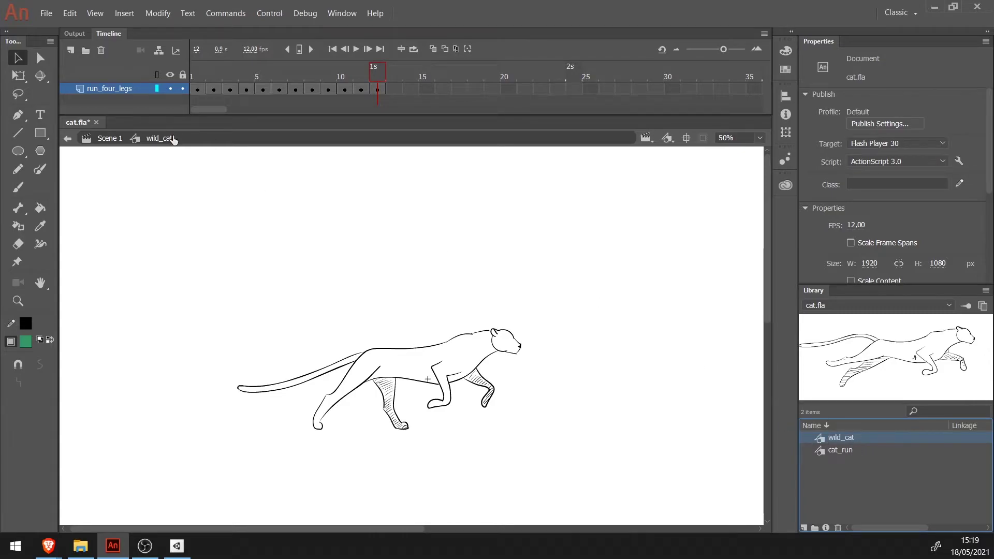
pyautogui.click(820, 451)
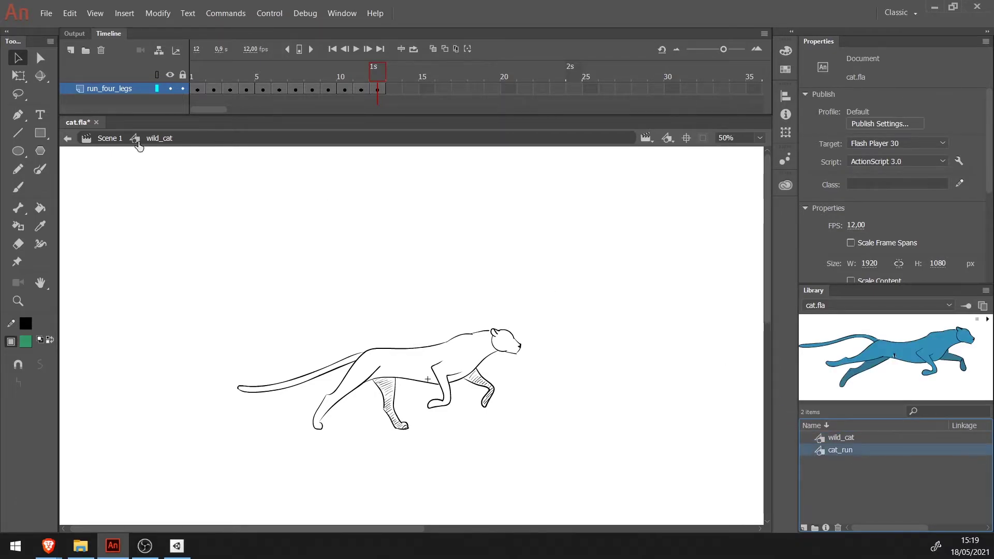
pyautogui.click(112, 141)
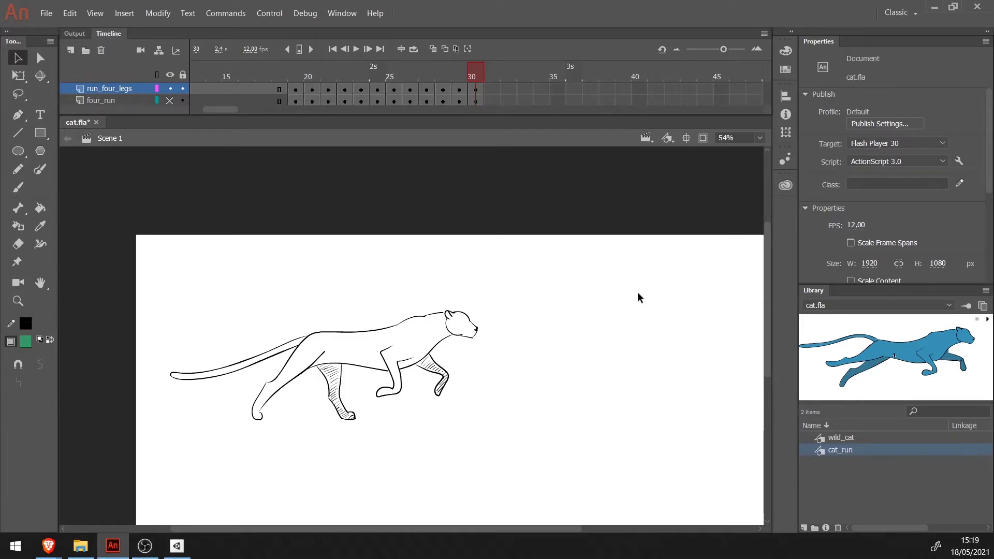
# Open the blue cat_run symbol and scrub its run cycle from the first frame.
pyautogui.doubleClick(822, 452)
pyautogui.click(208, 76)
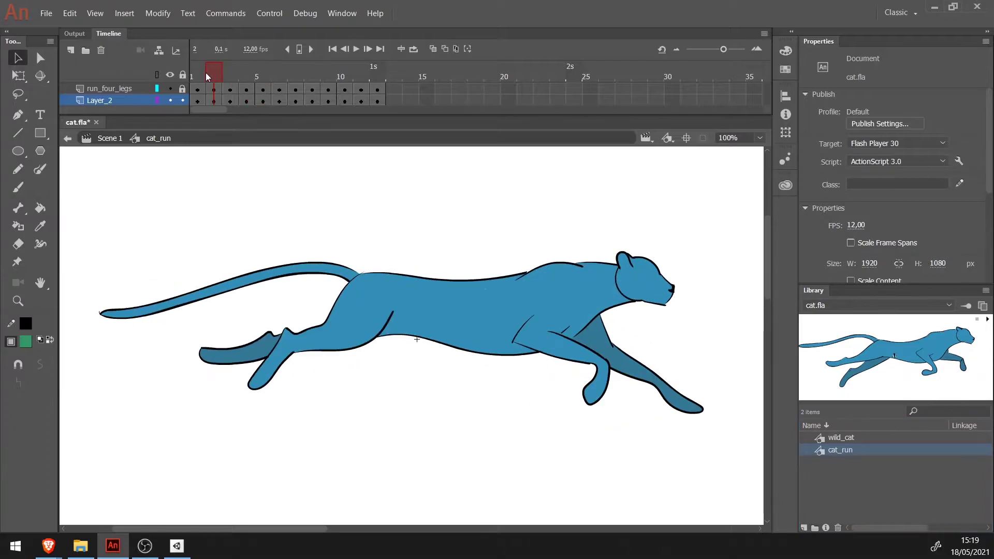
pyautogui.moveTo(208, 76); pyautogui.dragTo(194, 76)
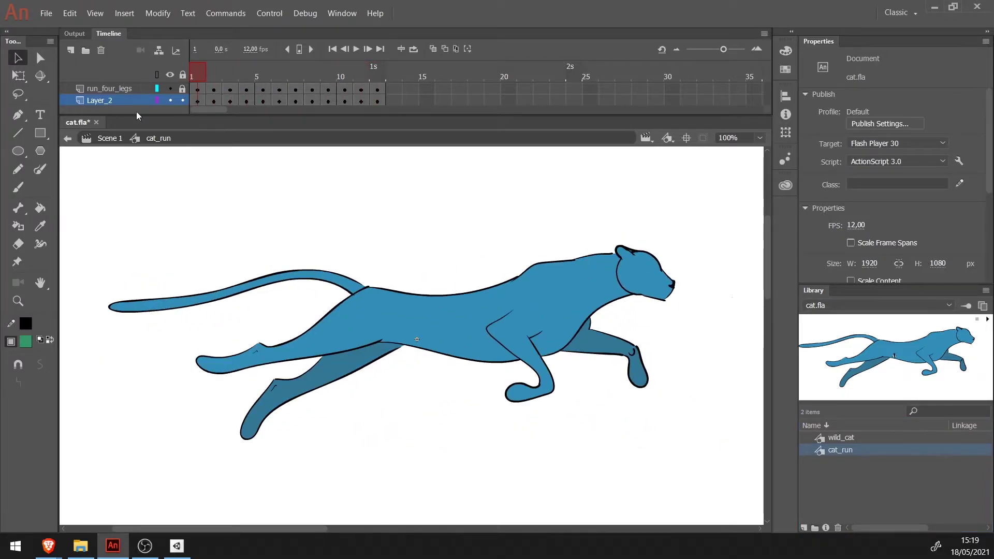
pyautogui.click(89, 144)
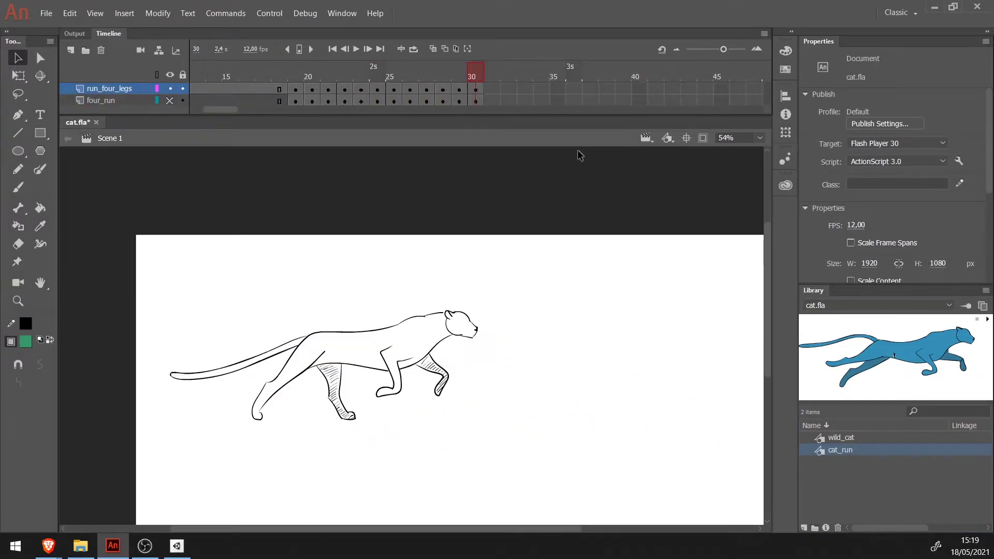
pyautogui.doubleClick(820, 452)
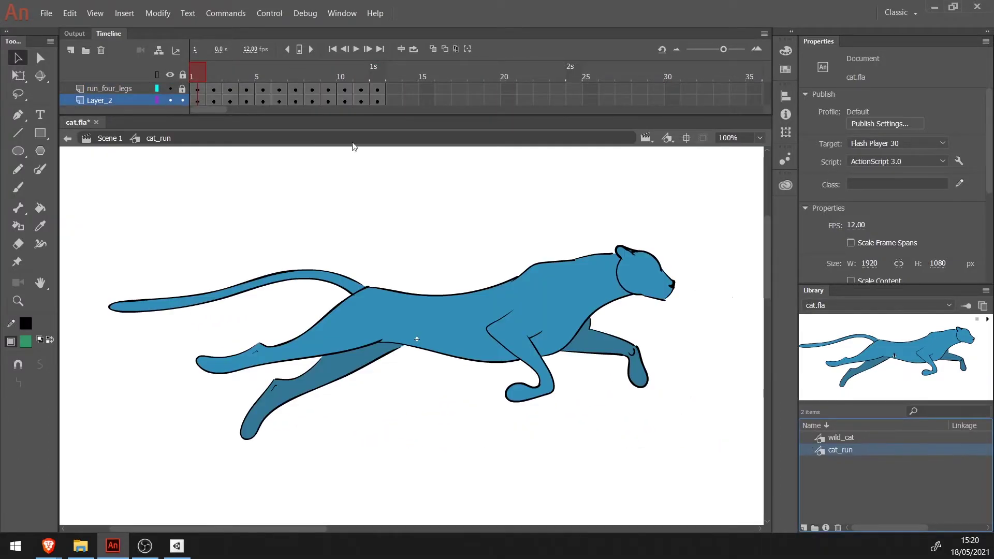
# Generate a sprite sheet from cat_run and zoom the preview out to 20%.
pyautogui.rightClick(821, 453)
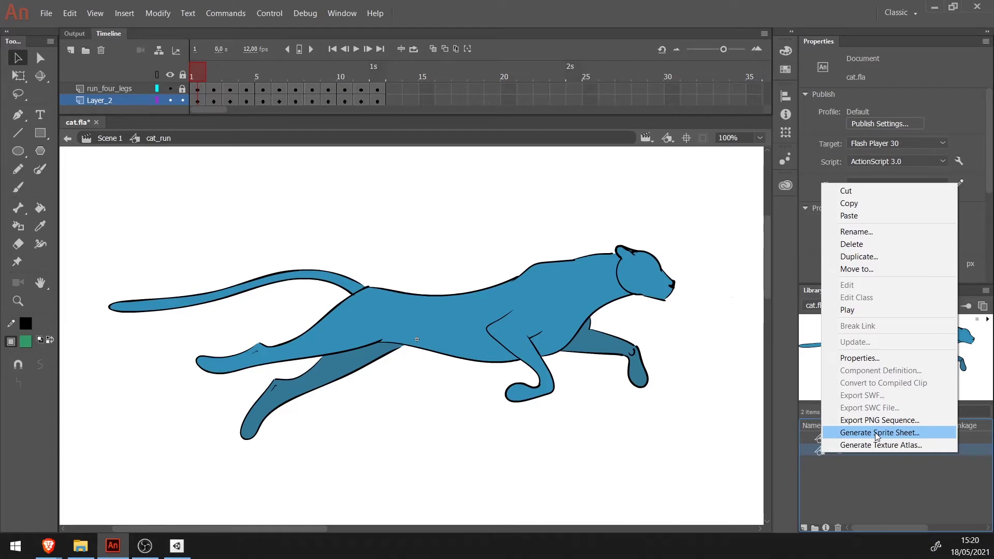
pyautogui.click(876, 433)
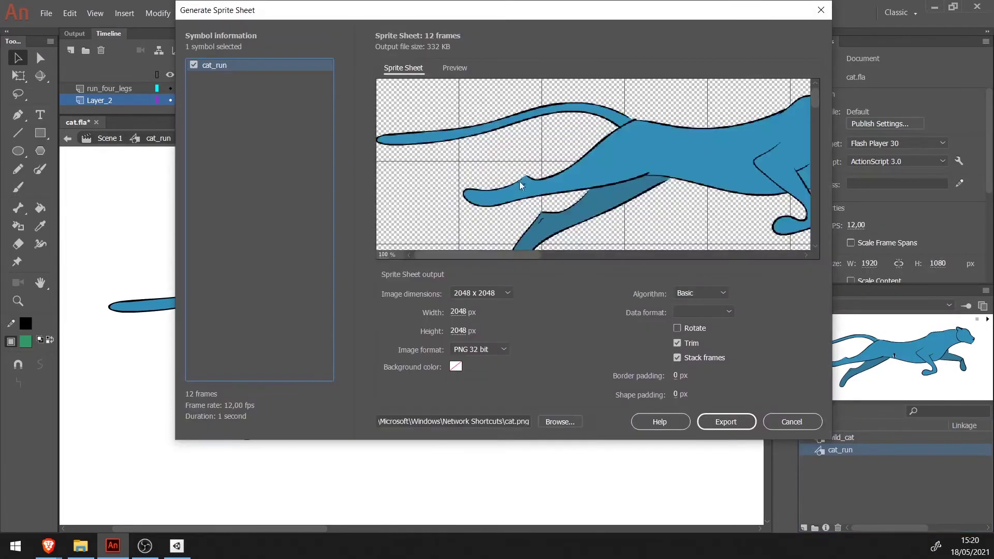
pyautogui.click(386, 254)
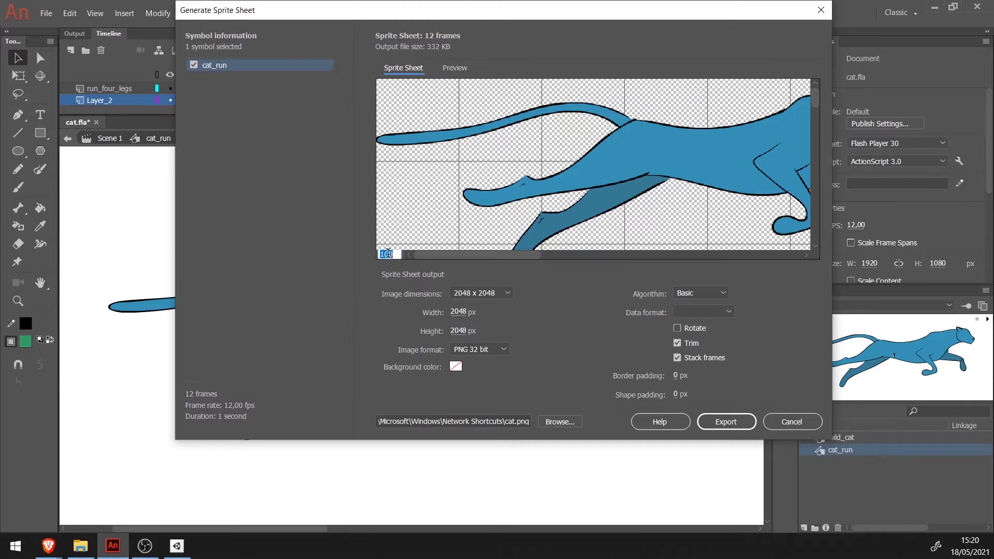
pyautogui.write('20')
pyautogui.press('Return')
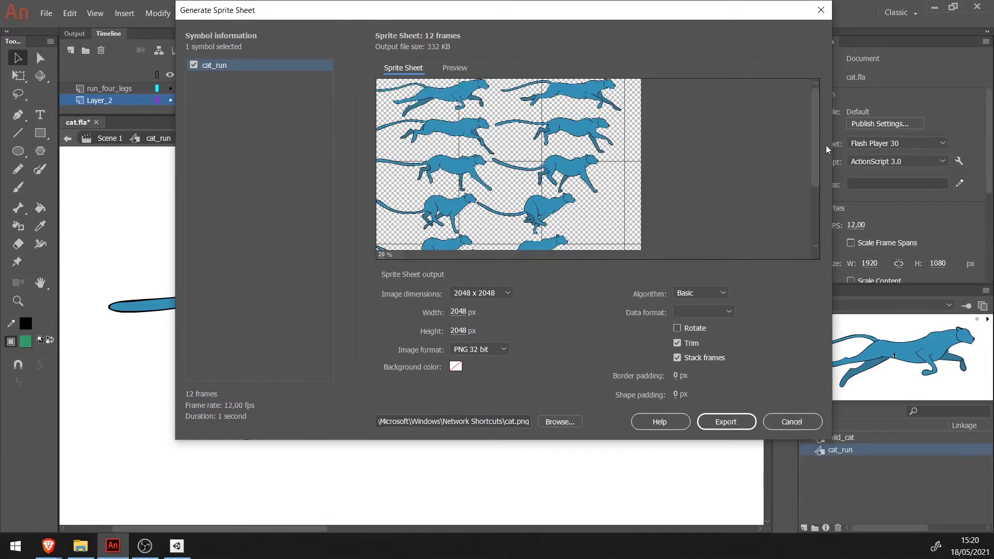
pyautogui.moveTo(815, 143); pyautogui.dragTo(815, 120)
pyautogui.moveTo(814, 131); pyautogui.dragTo(808, 66)
pyautogui.press('alt')
pyautogui.hotkey('alt', 'Tab')
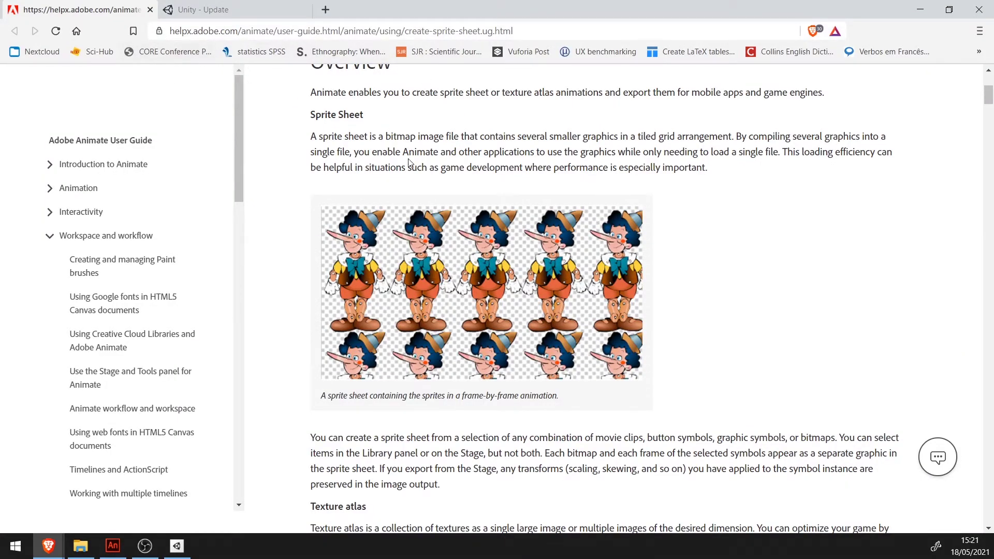
pyautogui.scroll(3, 455, 298)
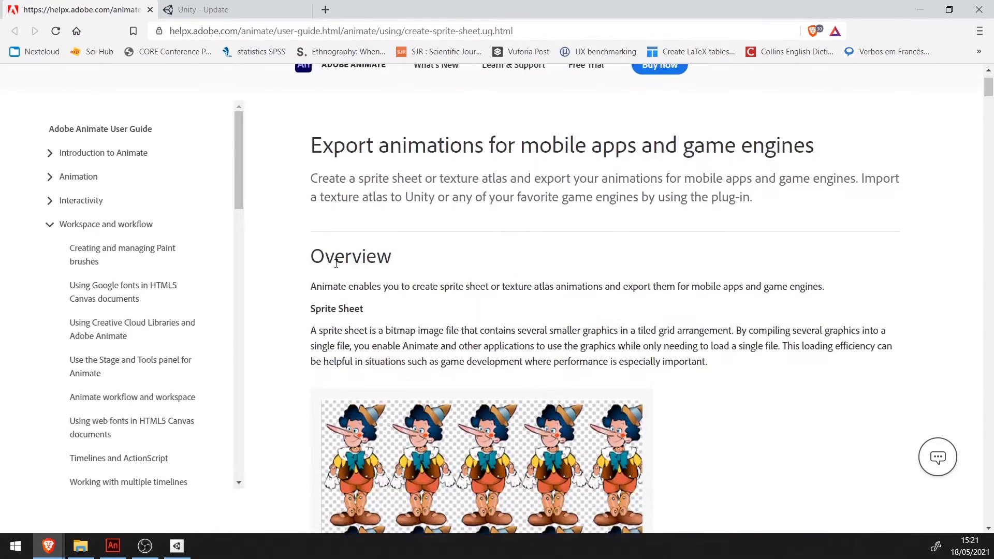
pyautogui.scroll(-2, 443, 326)
pyautogui.moveTo(325, 191)
pyautogui.mouseDown()
pyautogui.moveTo(354, 245)
pyautogui.moveTo(432, 264)
pyautogui.mouseUp()
pyautogui.scroll(-4, 432, 264)
pyautogui.scroll(-3, 333, 132)
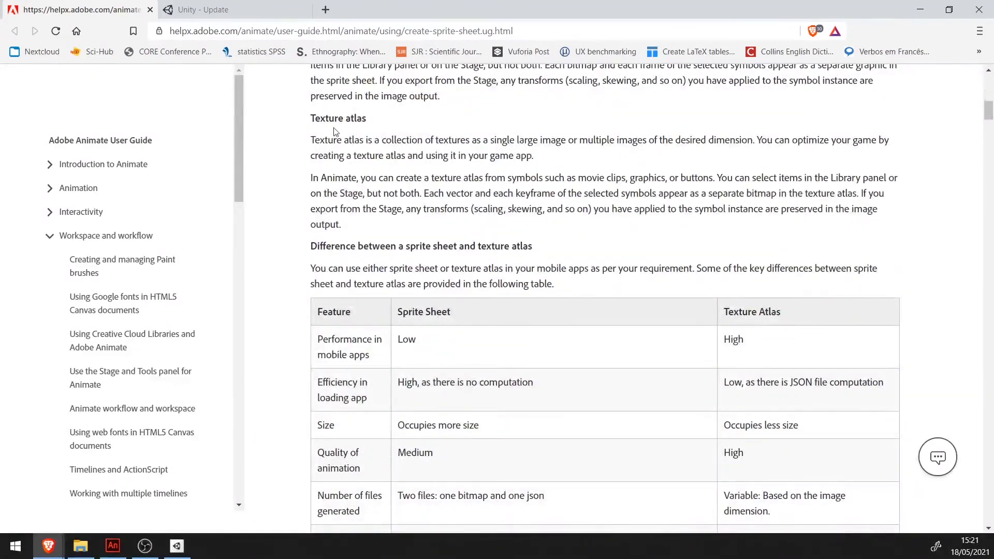
pyautogui.moveTo(335, 132); pyautogui.dragTo(362, 142)
pyautogui.scroll(-3, 700, 387)
pyautogui.hotkey('alt', 'Tab')
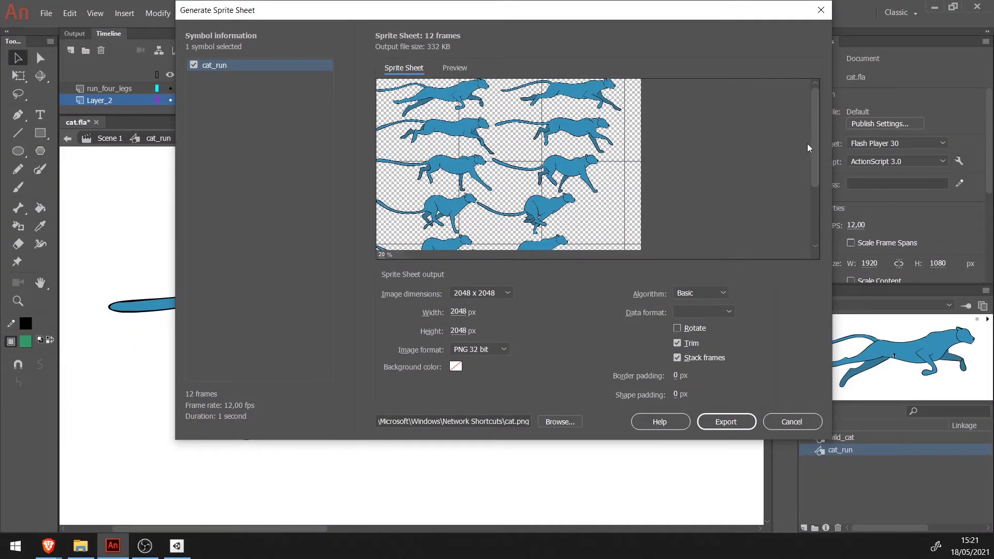
pyautogui.scroll(-3, 807, 144)
pyautogui.scroll(3, 809, 202)
# Try 50 px shape padding, reset it to 0, and browse for the export destination.
pyautogui.click(677, 394)
pyautogui.write('50')
pyautogui.press('Return')
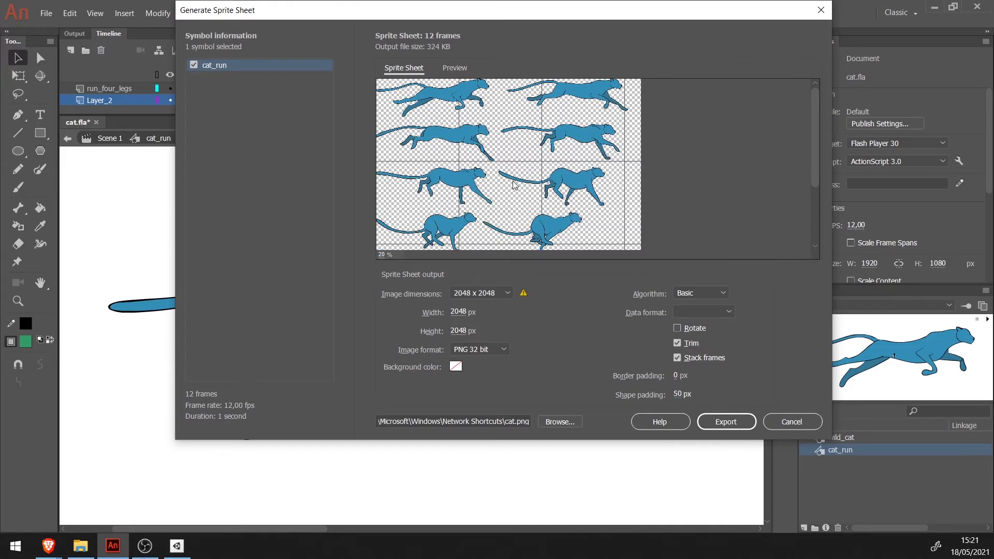
pyautogui.click(676, 396)
pyautogui.write('0')
pyautogui.click(559, 421)
# Export the cat_run sprite sheet over Desktop's cat.png, confirming both replace prompts.
pyautogui.click(225, 114)
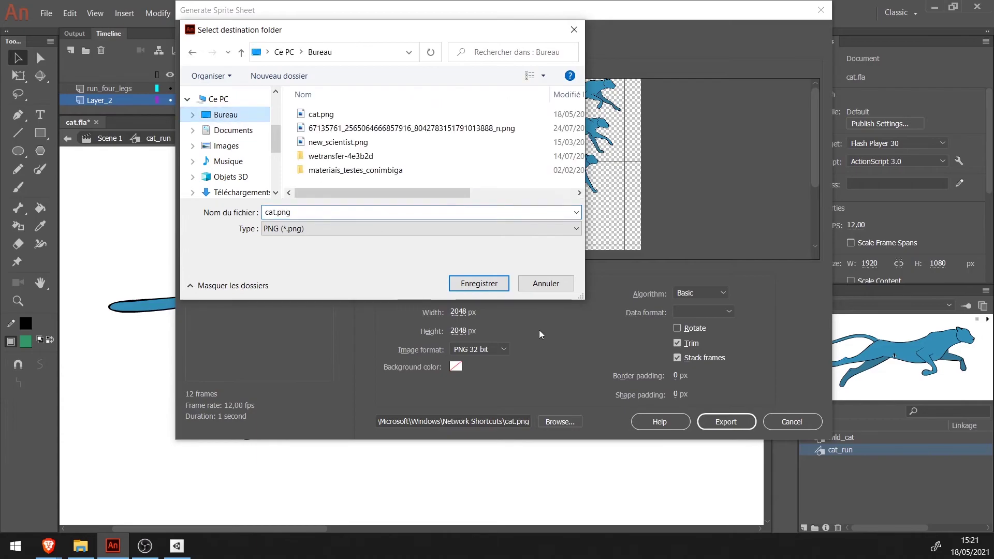
pyautogui.click(478, 282)
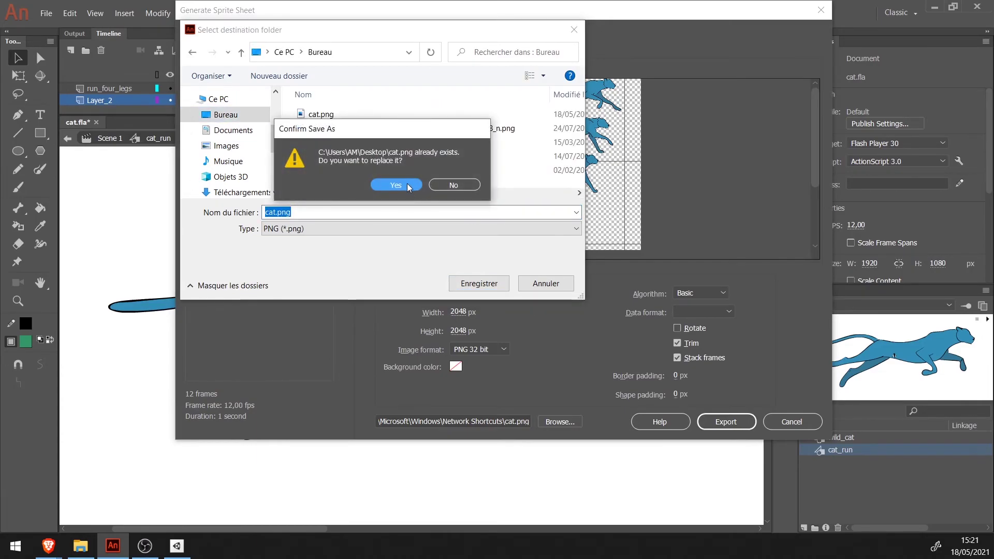
pyautogui.click(407, 185)
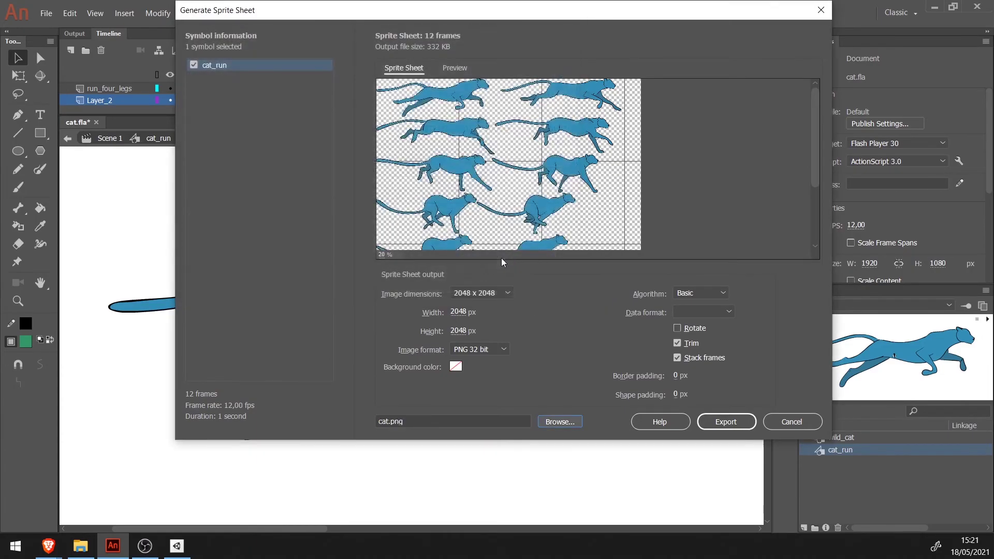
pyautogui.click(732, 423)
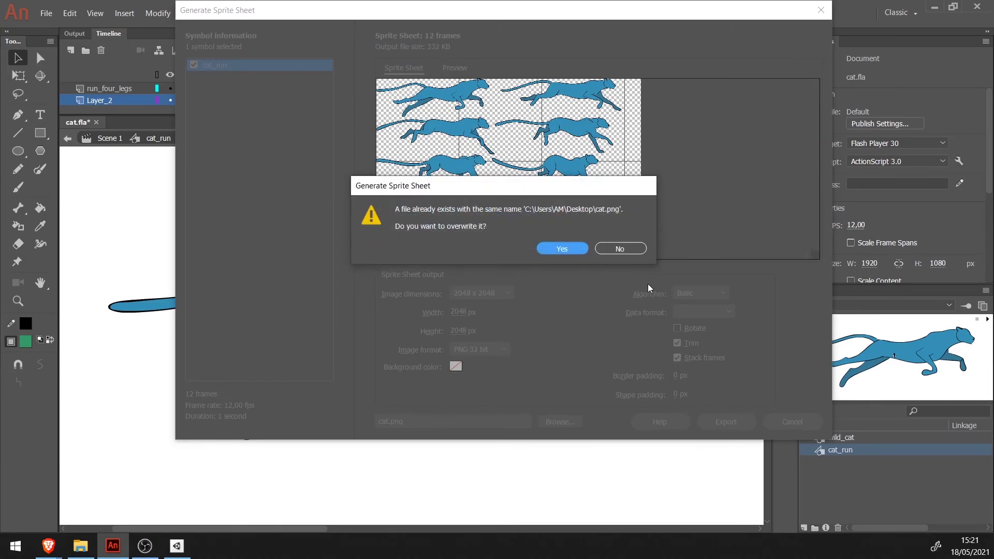
pyautogui.click(555, 247)
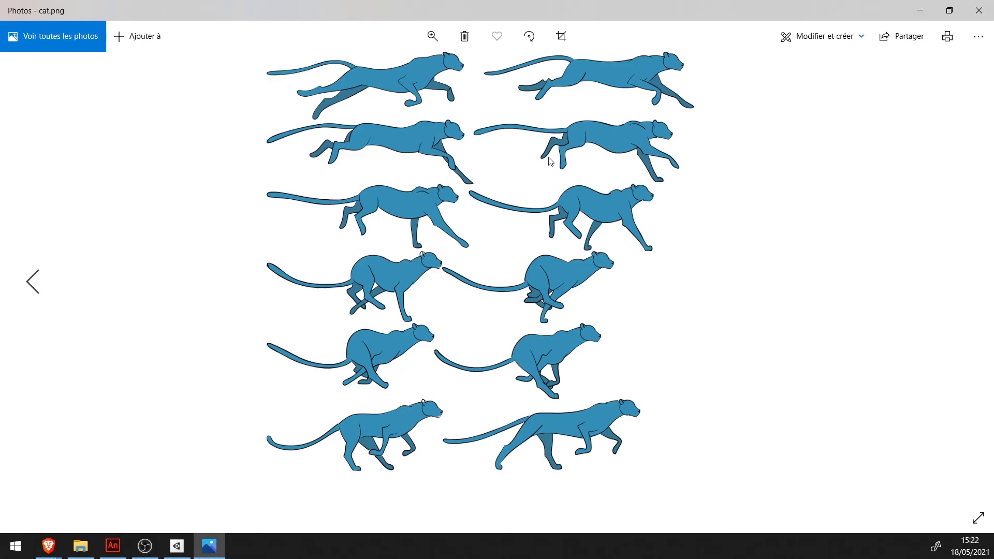
# Check cat_run's frame 11 pose in Animate, then return to cat.png in Photos.
pyautogui.hotkey('alt', 'Tab')
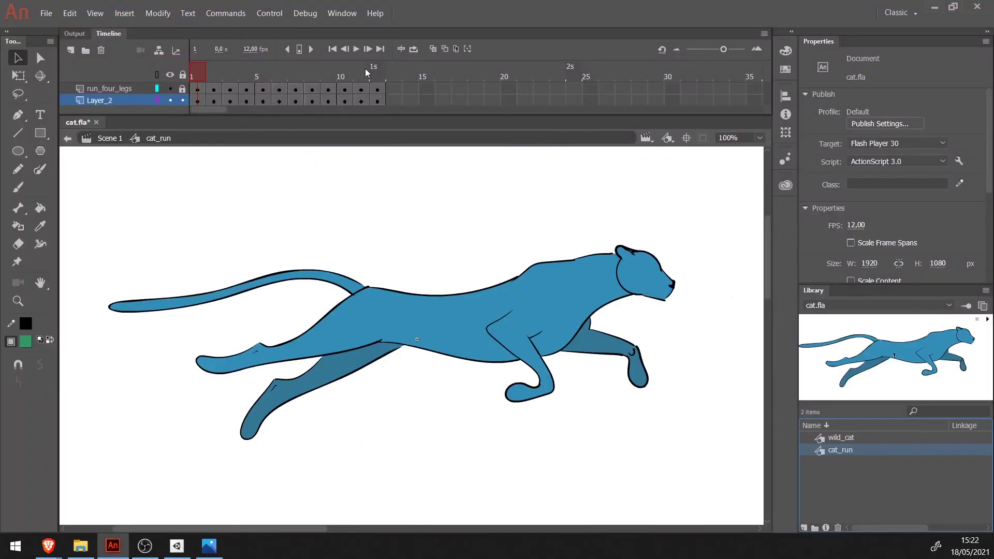
pyautogui.moveTo(365, 68)
pyautogui.mouseDown()
pyautogui.moveTo(404, 69)
pyautogui.moveTo(180, 61)
pyautogui.moveTo(374, 68)
pyautogui.mouseUp()
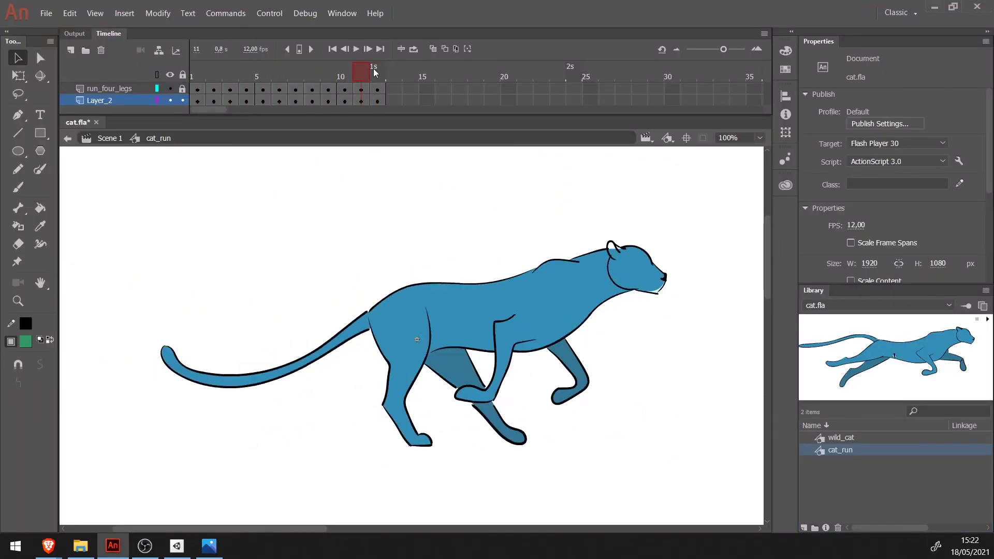
pyautogui.hotkey('alt', 'Tab')
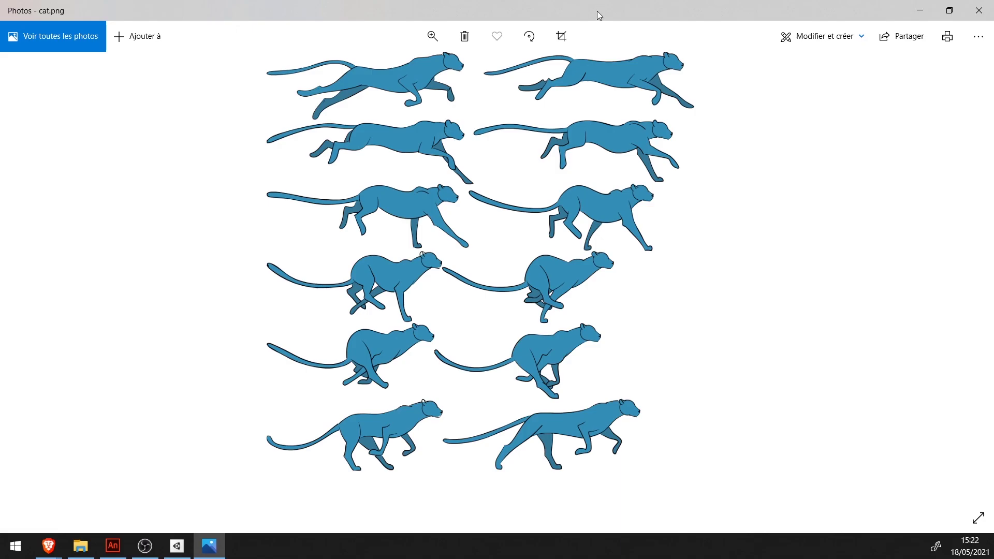